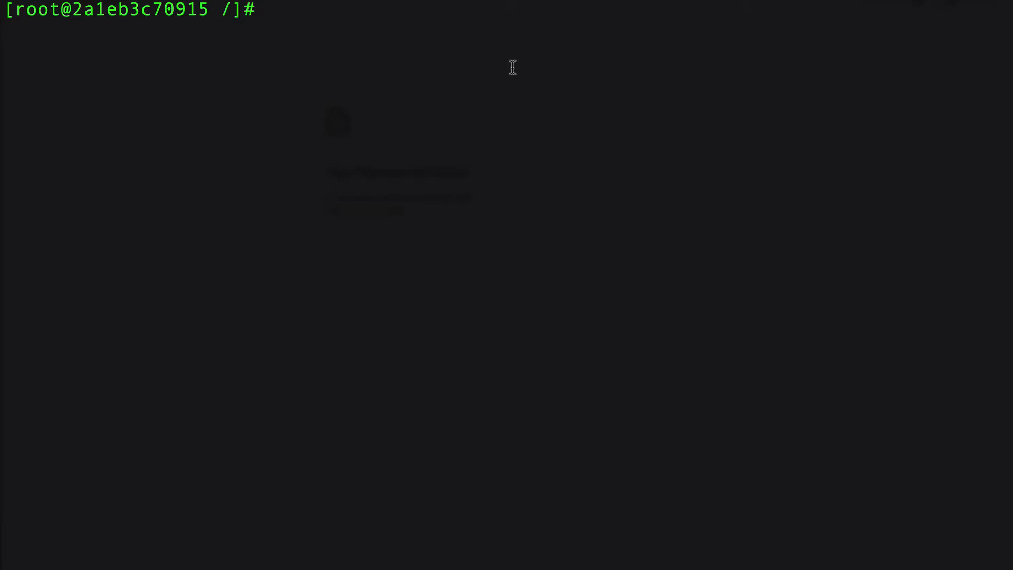
text(yum )
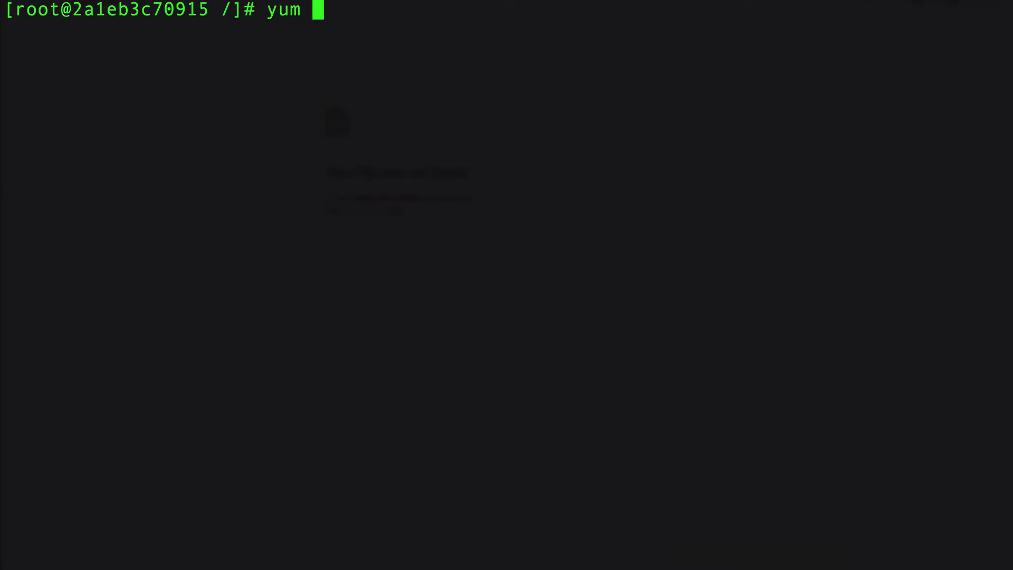
text(update)
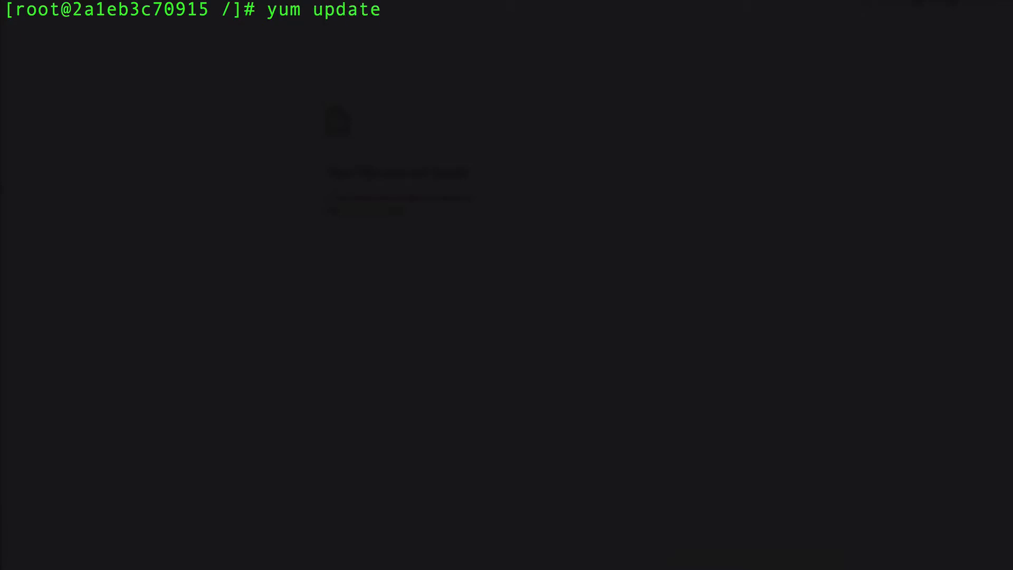
- Run yum update, which reports no packages marked for update
key(Return)
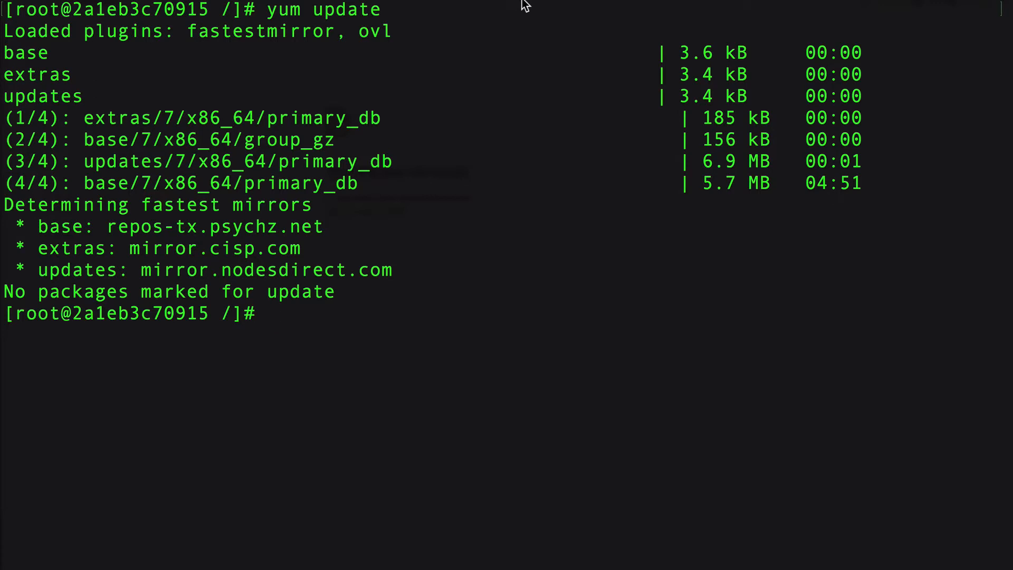
text(clear)
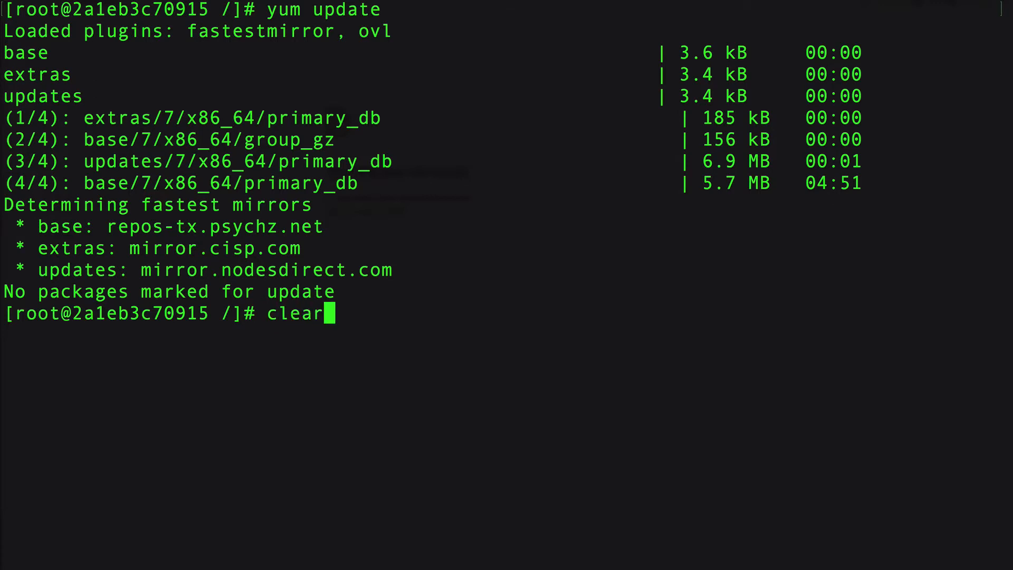
- Clear the screen and install wget 1.14, accepting the download and the CentOS 7 signing key
key(Return)
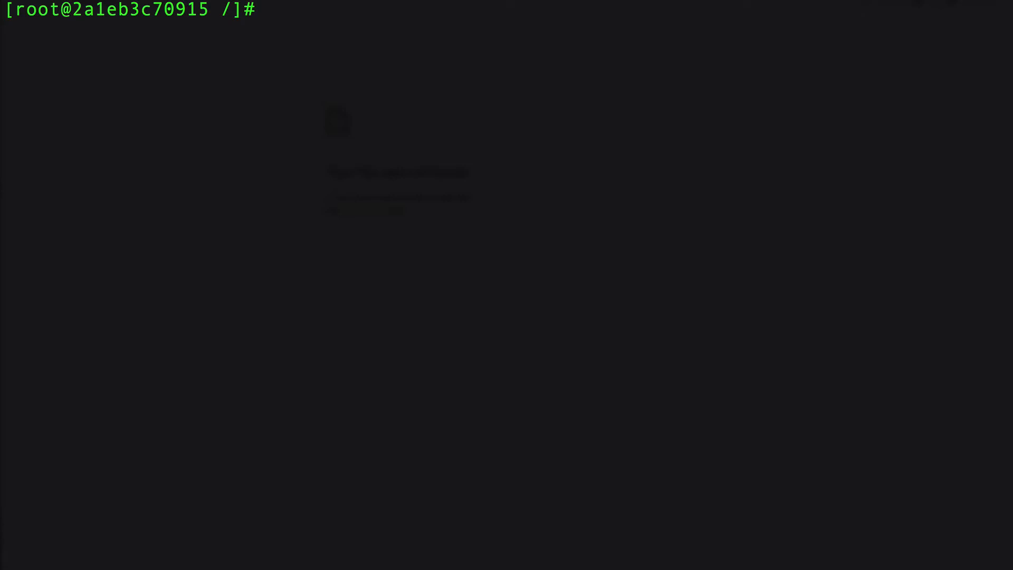
text(yum install )
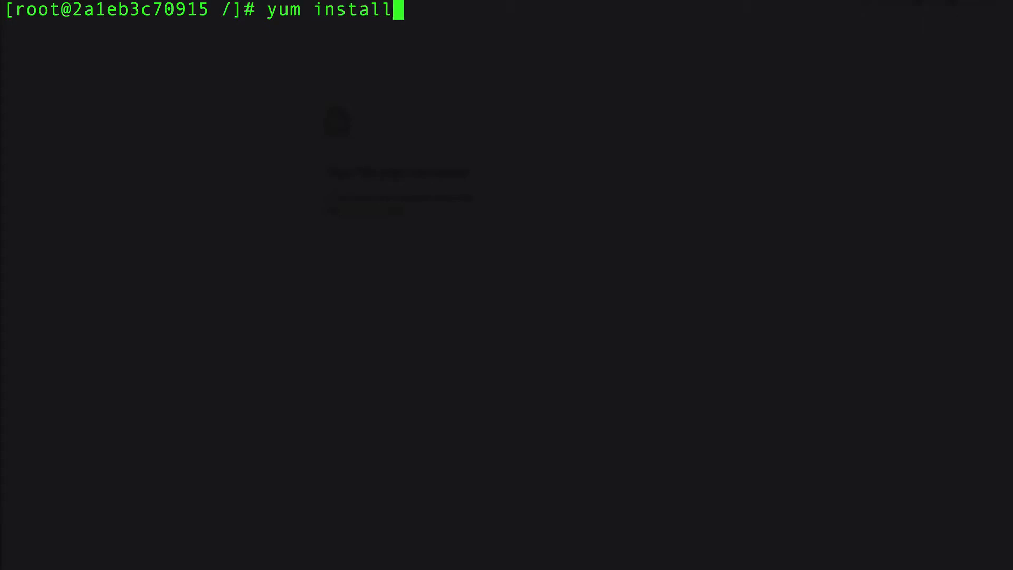
text(wget)
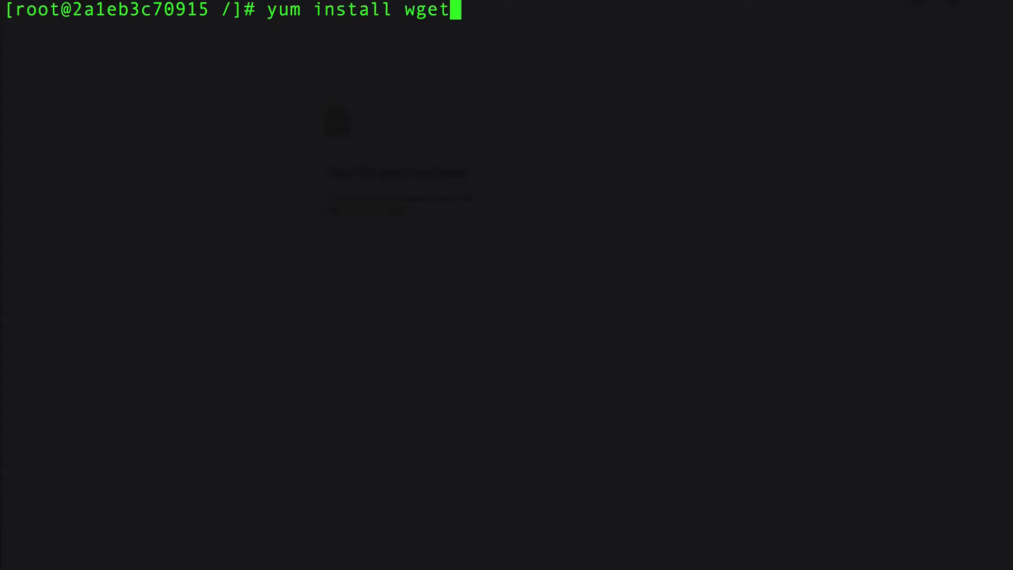
key(Return)
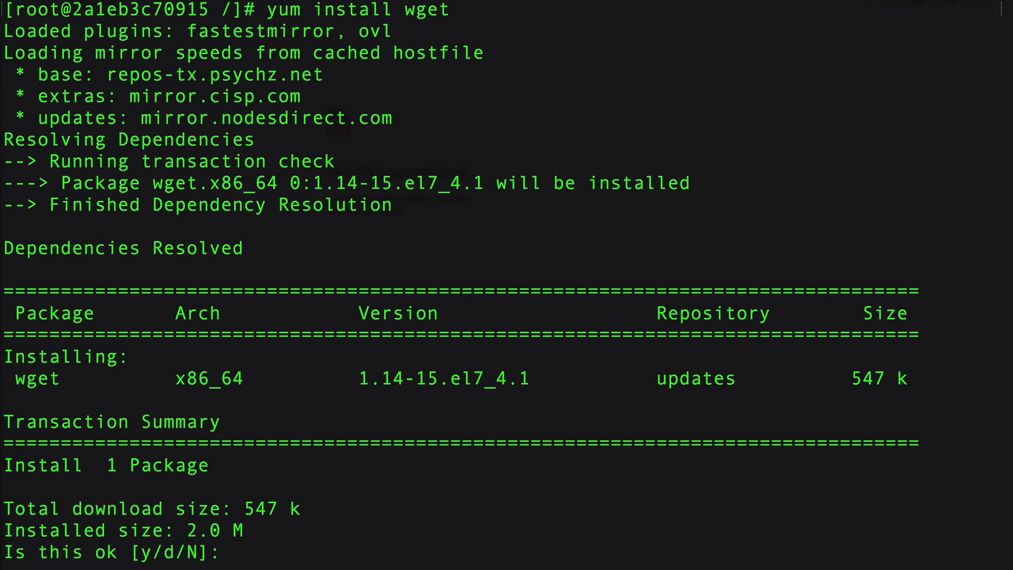
text(y)
key(Return)
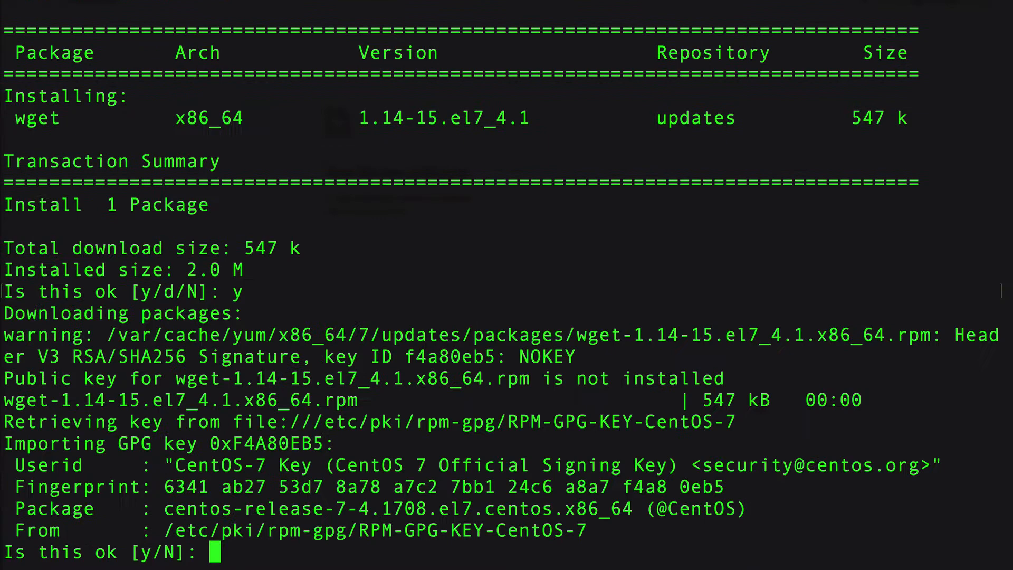
text(y)
key(Return)
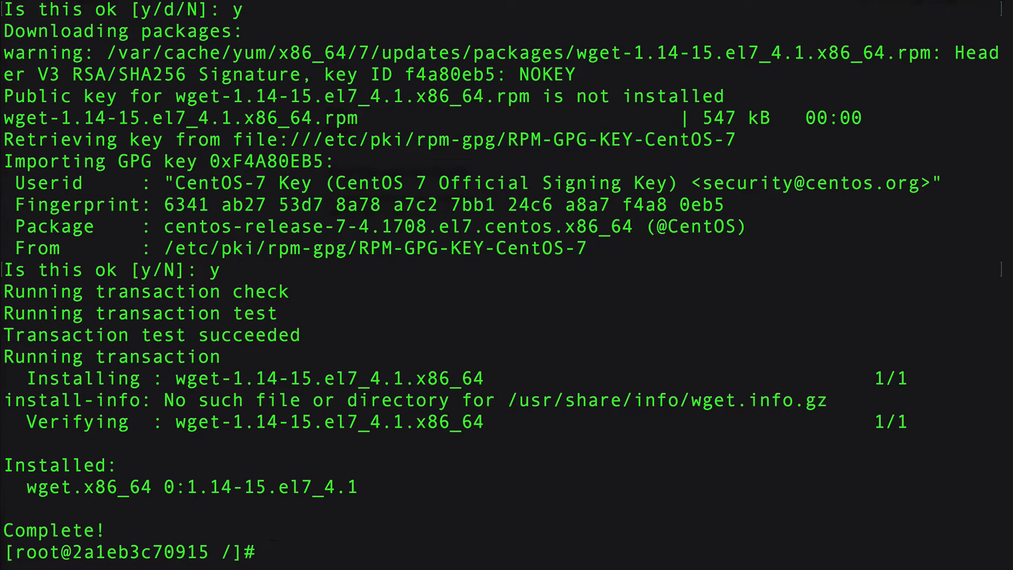
text(clear)
- Clear the screen and wget mysql57-community-release-el7-11.noarch.rpm from dev.mysql.com
key(Return)
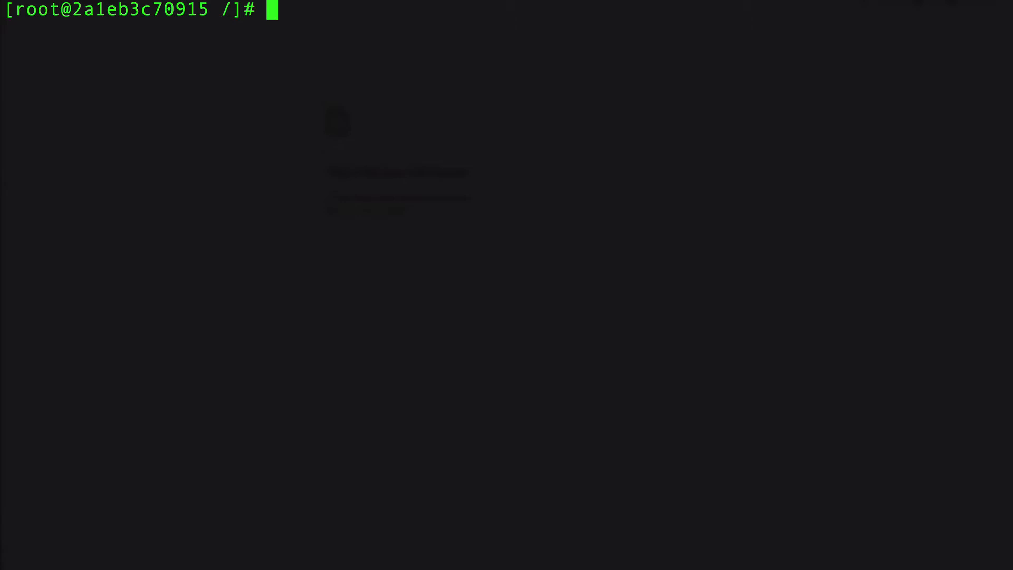
text(wget)
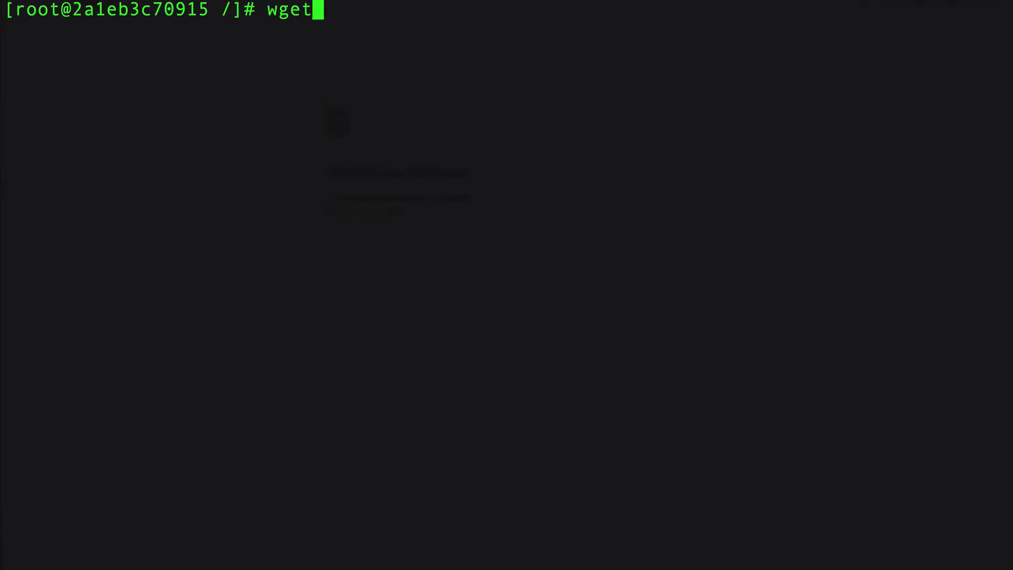
text( https://dev.mysql.com/get/mysql57-community-release-el7-11.noarch.rpm)
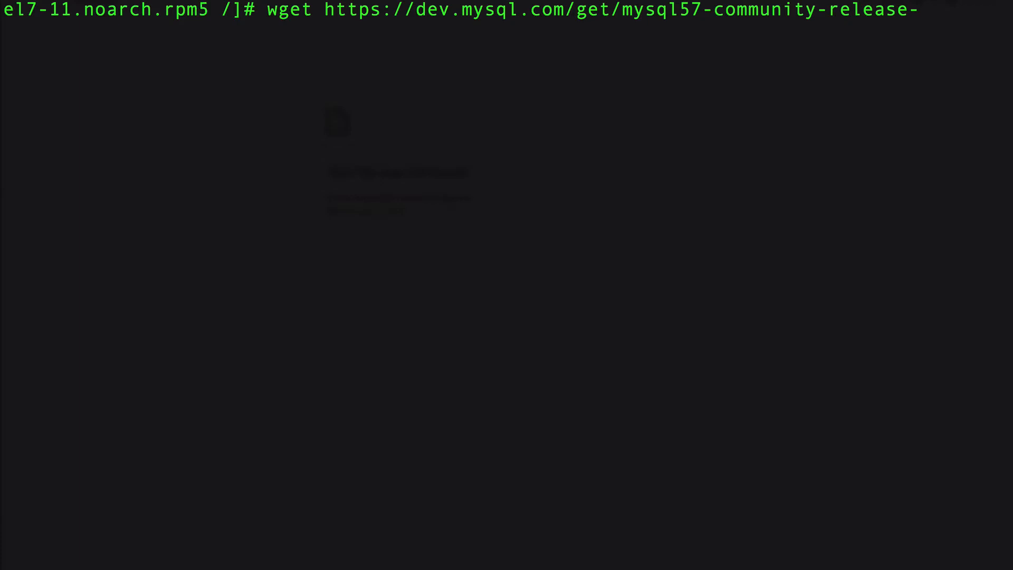
key(Return)
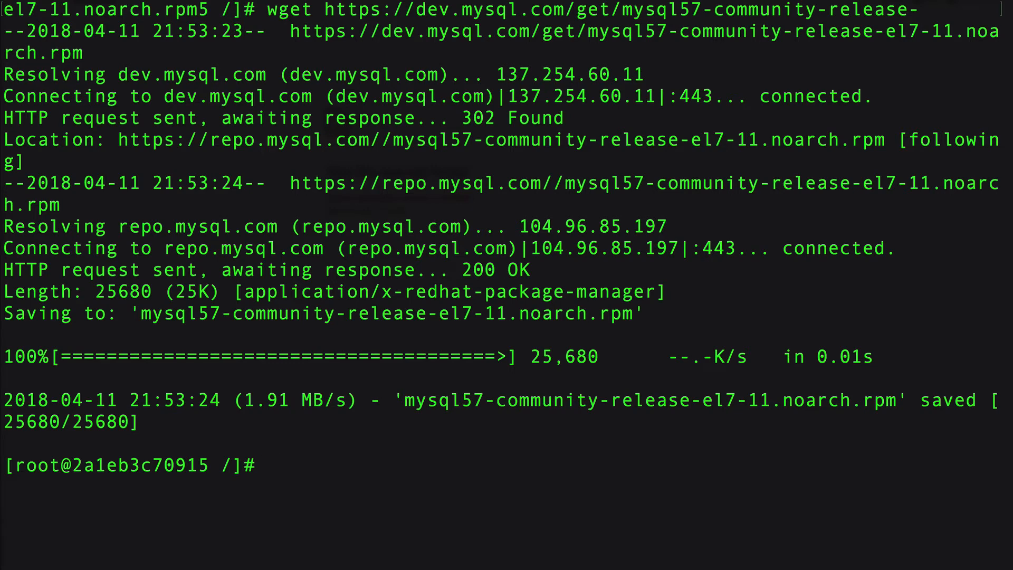
text(r)
text(pm -)
text(ivh)
- Install the downloaded MySQL 5.7 repository release RPM with rpm, then clear the output
drag(404, 400, 897, 401)
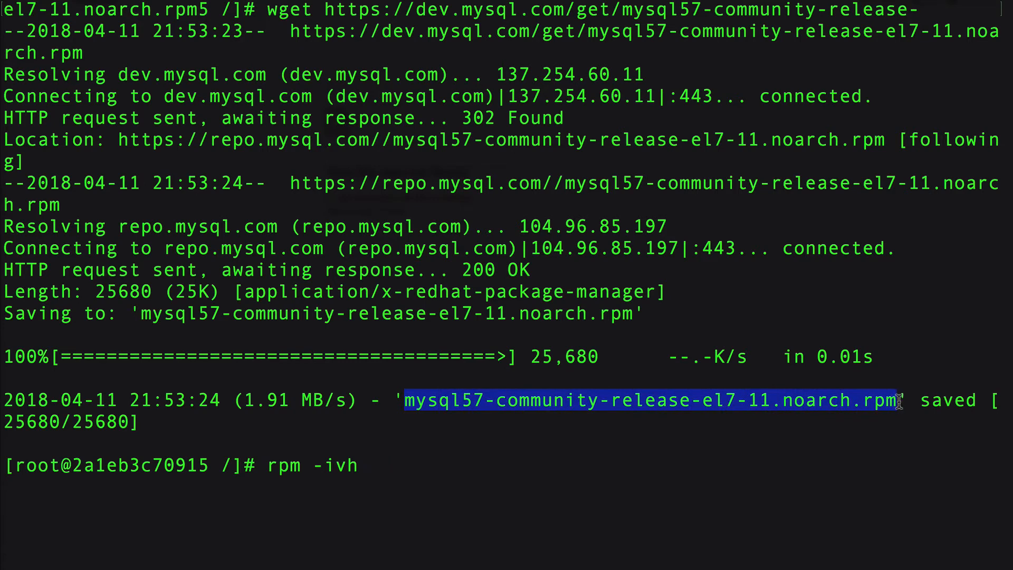
text(mysql57-community-release-el7-11.noarch.rpm)
key(Return)
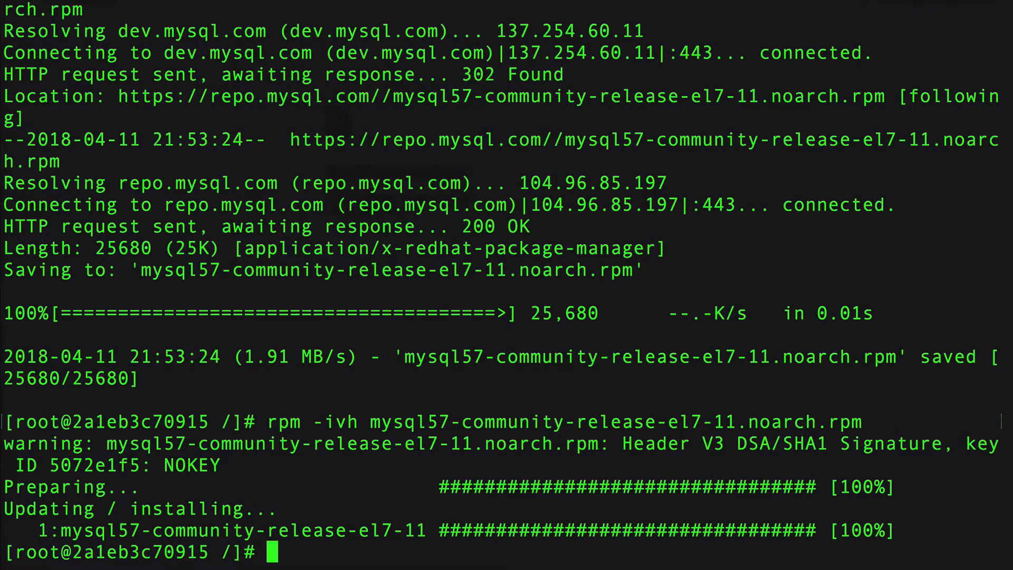
text(clear)
key(Return)
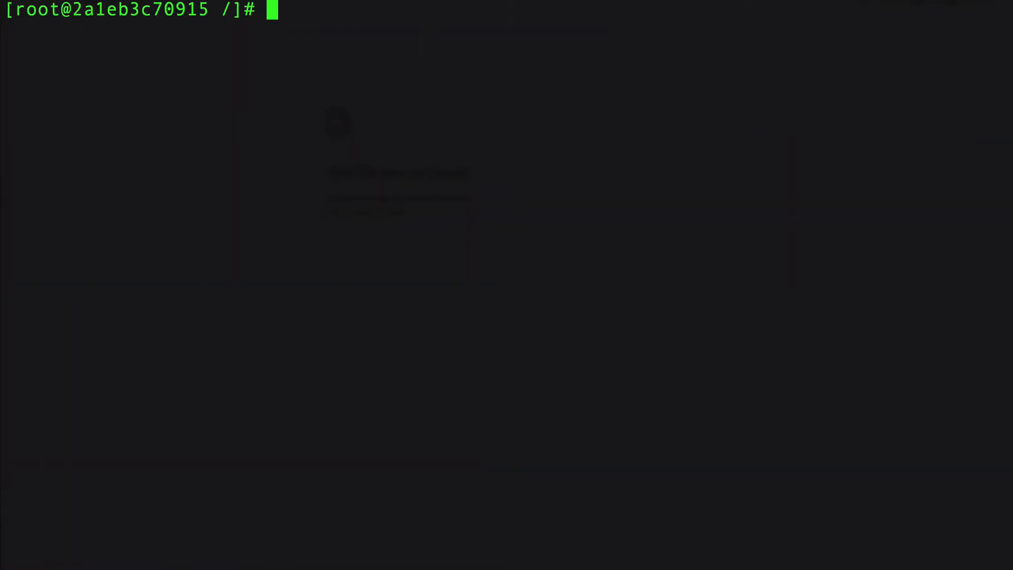
text(y)
text(um update)
- Run yum update to refresh repositories including the new MySQL repo, finding nothing to update
key(Return)
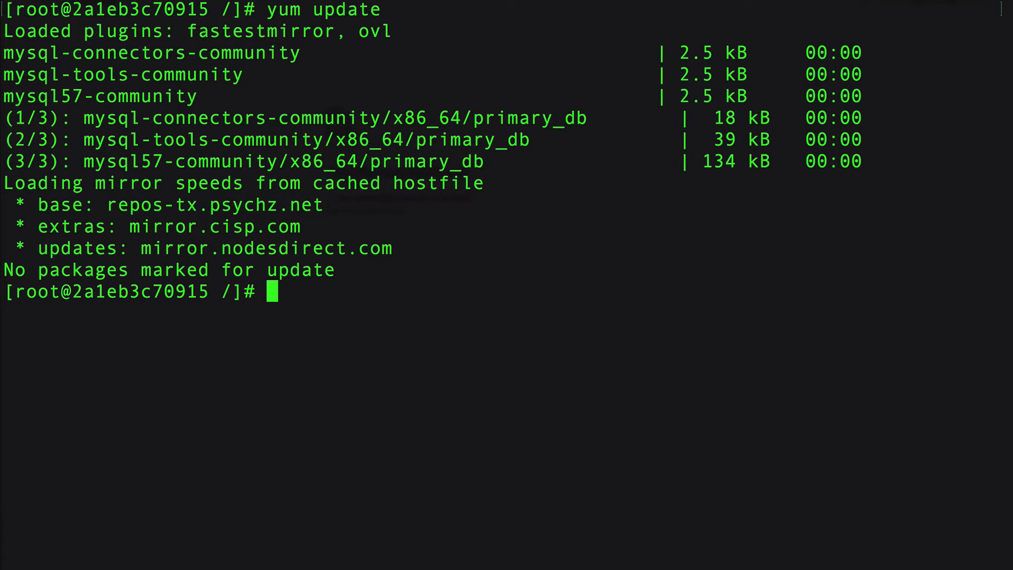
text(e)
key(BackSpace)
text(clear)
- Install mysql-server 5.7.21 with its dependencies via yum, accepting the download and MySQL signing key
key(Return)
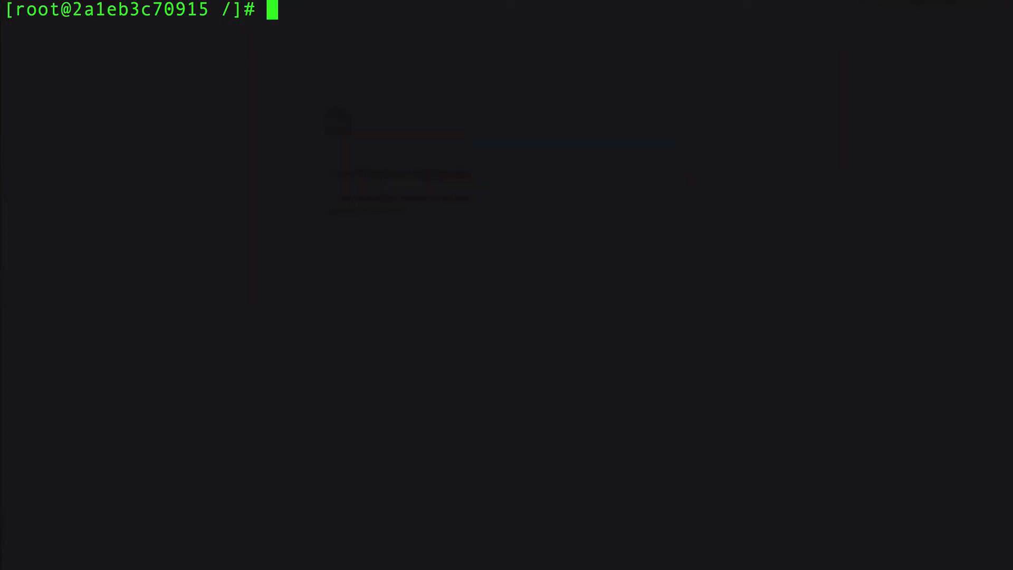
text(yum i)
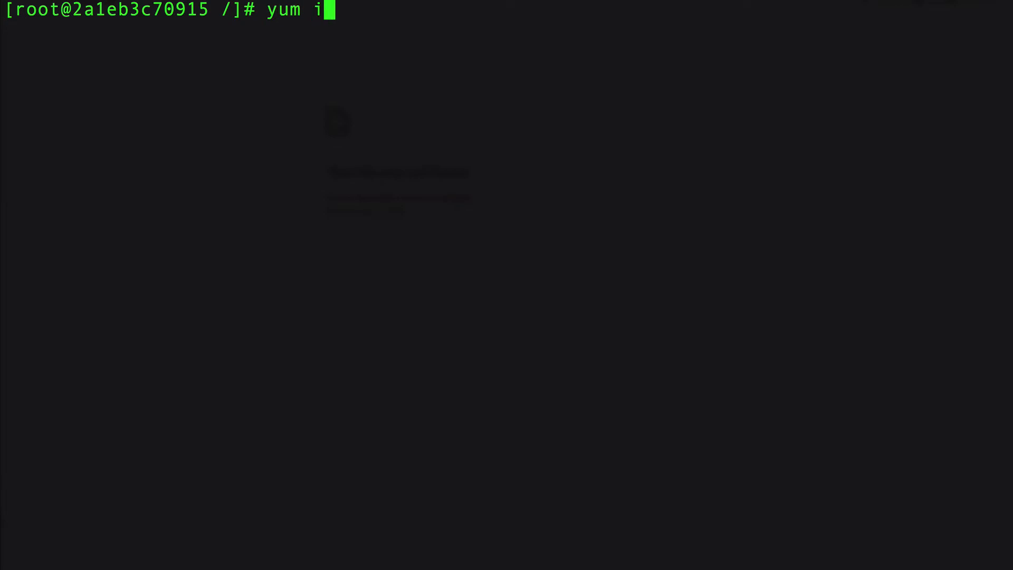
text(nstall my)
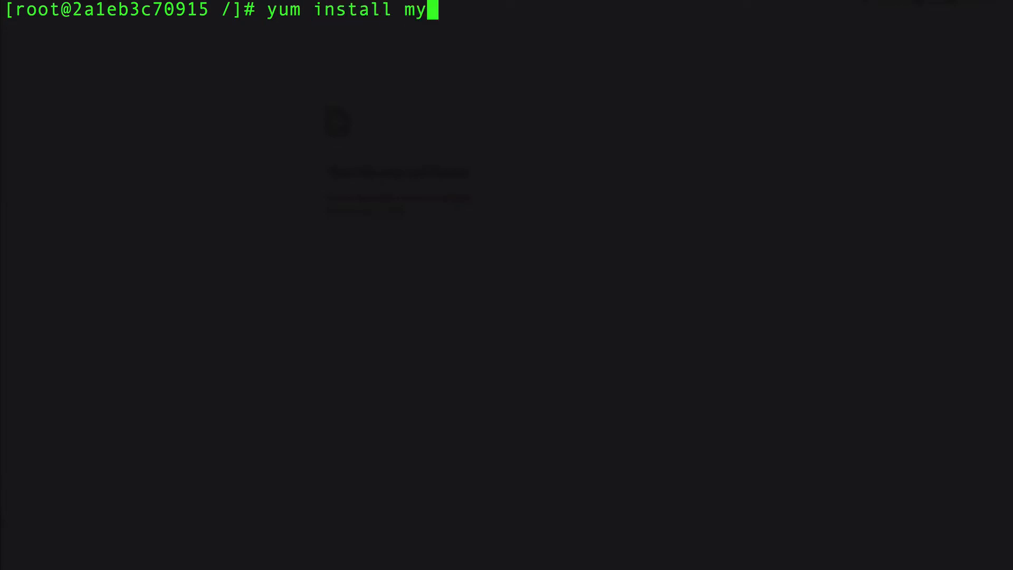
text(sql-ser)
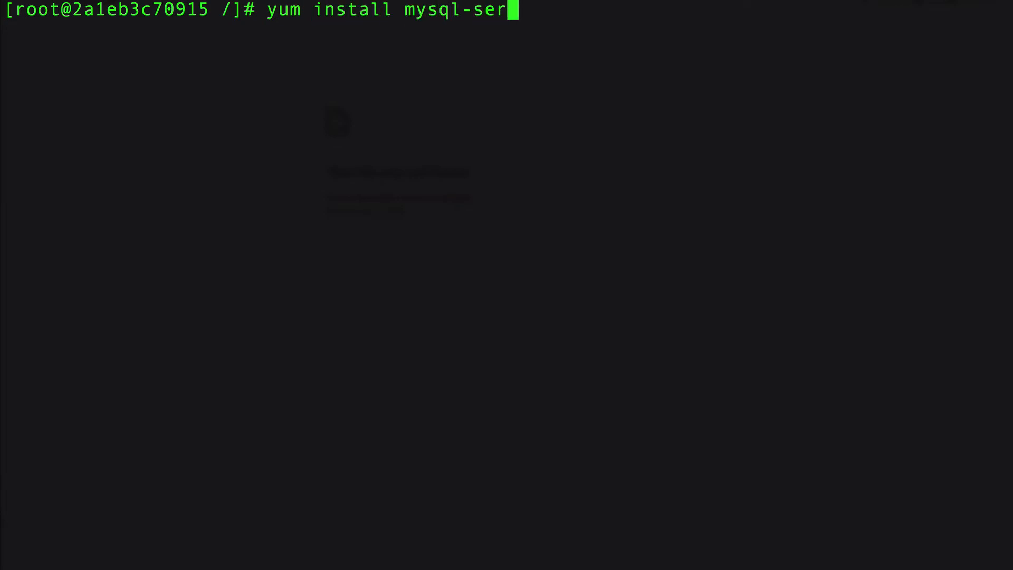
text(ver)
key(Return)
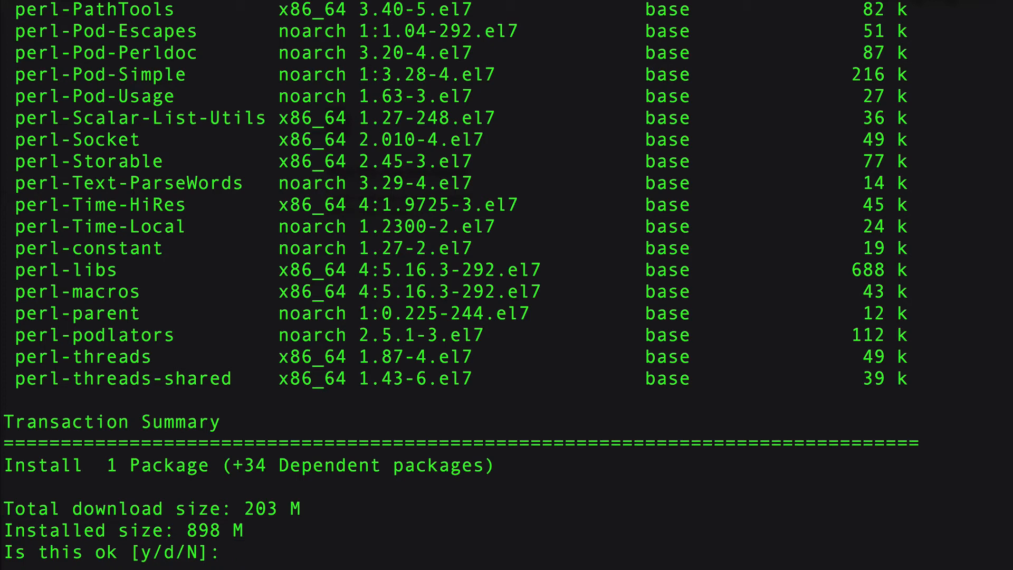
text(y)
key(Return)
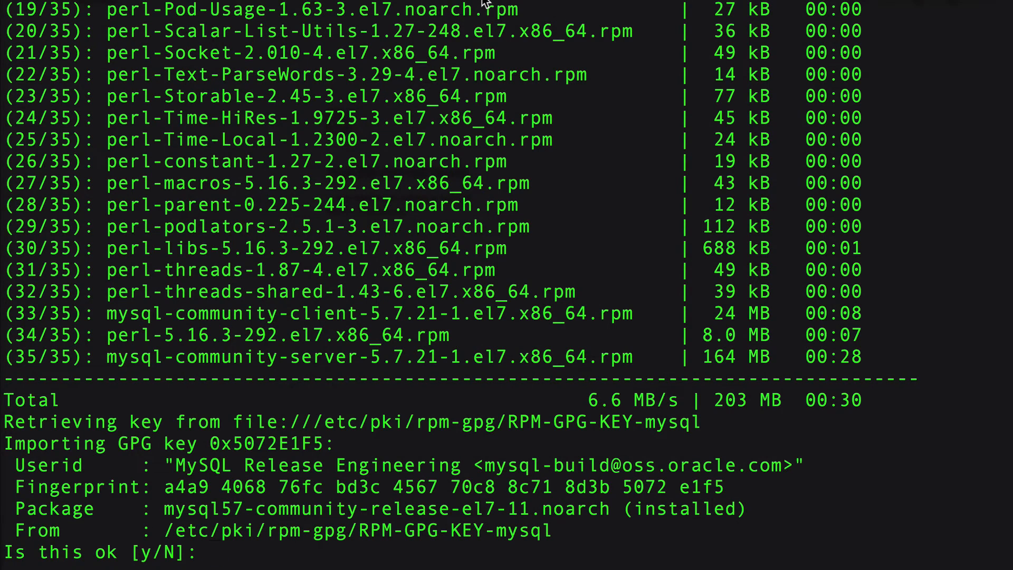
text(y)
key(Return)
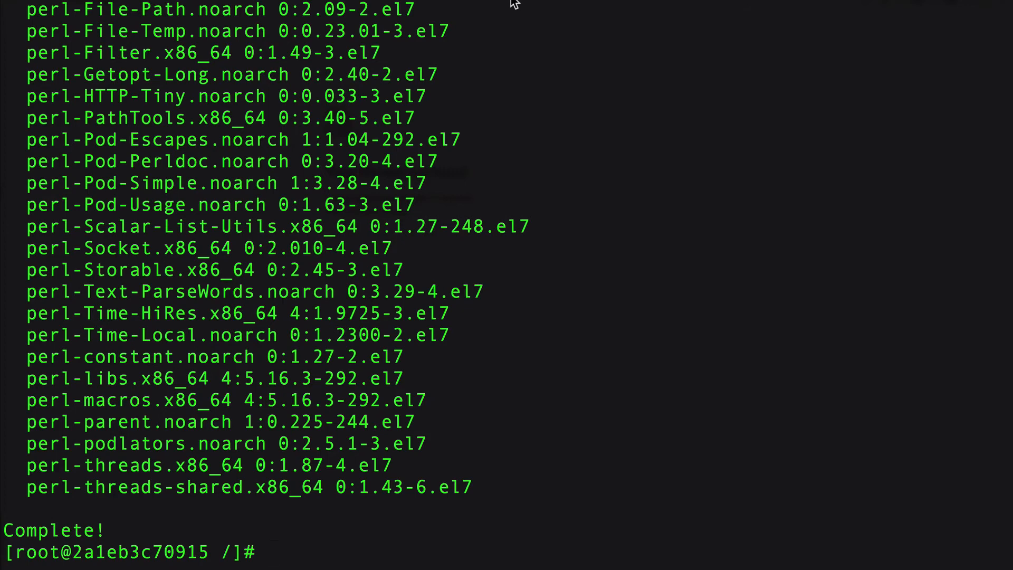
text(cl)
text(ear)
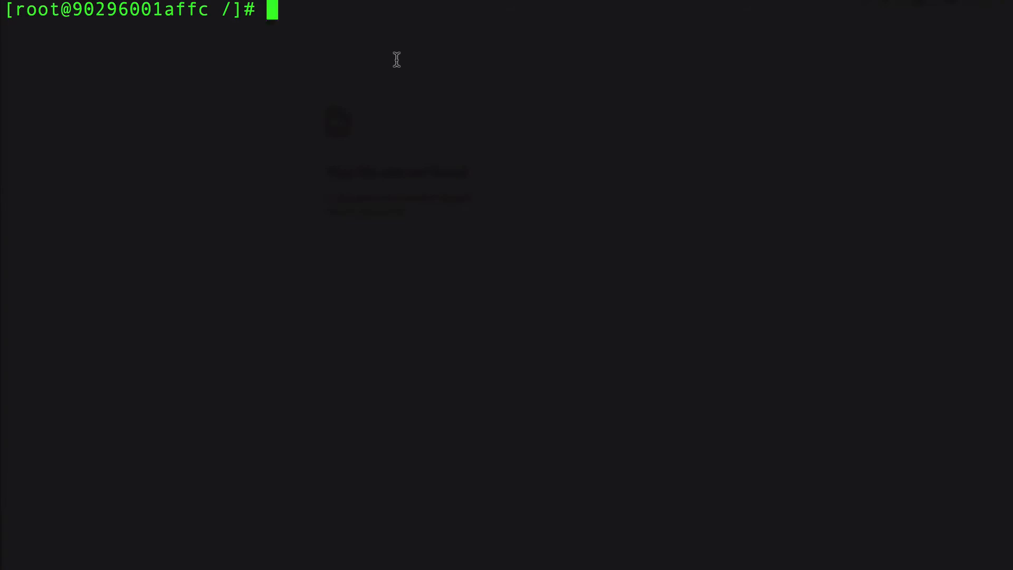
text(system)
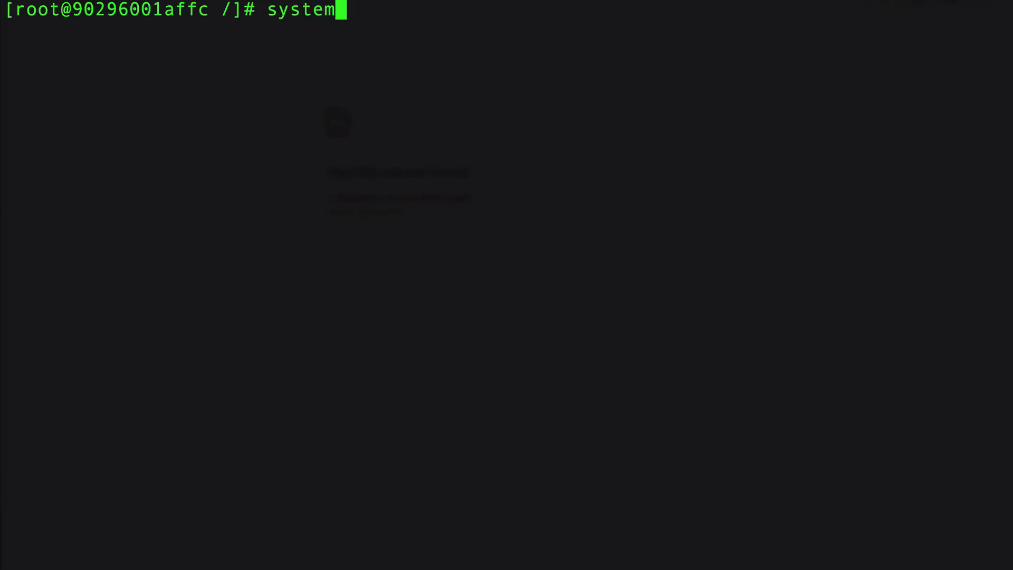
text(ctl )
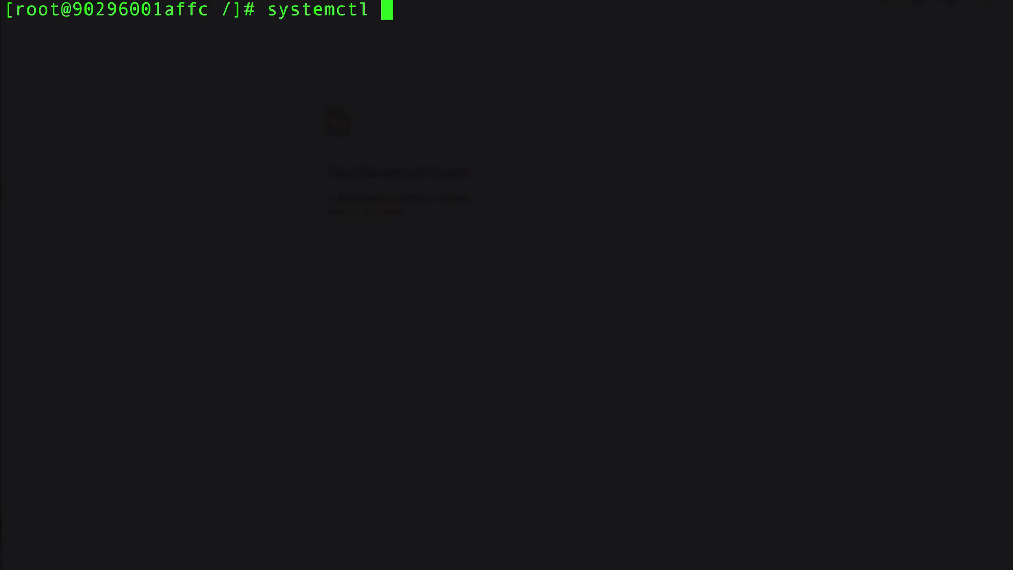
text(start mys)
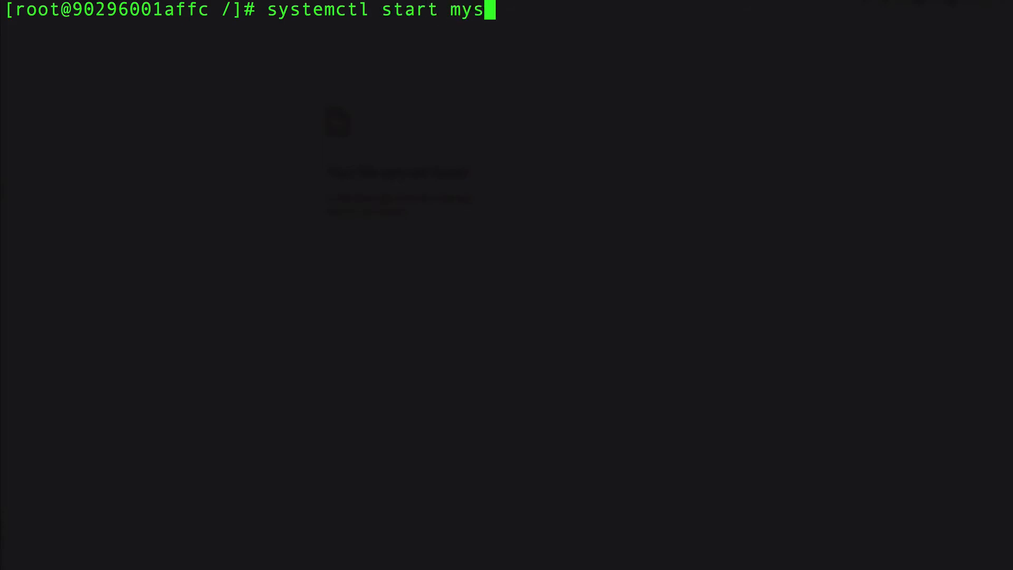
text(qld)
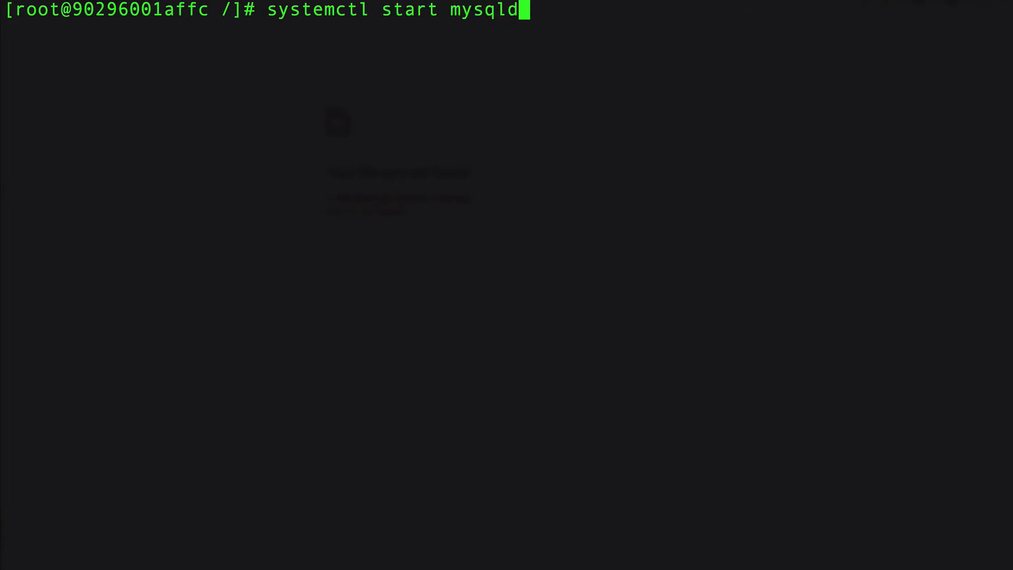
- Start mysqld with systemctl, then recall the command and begin erasing 'start' to edit it
key(Return)
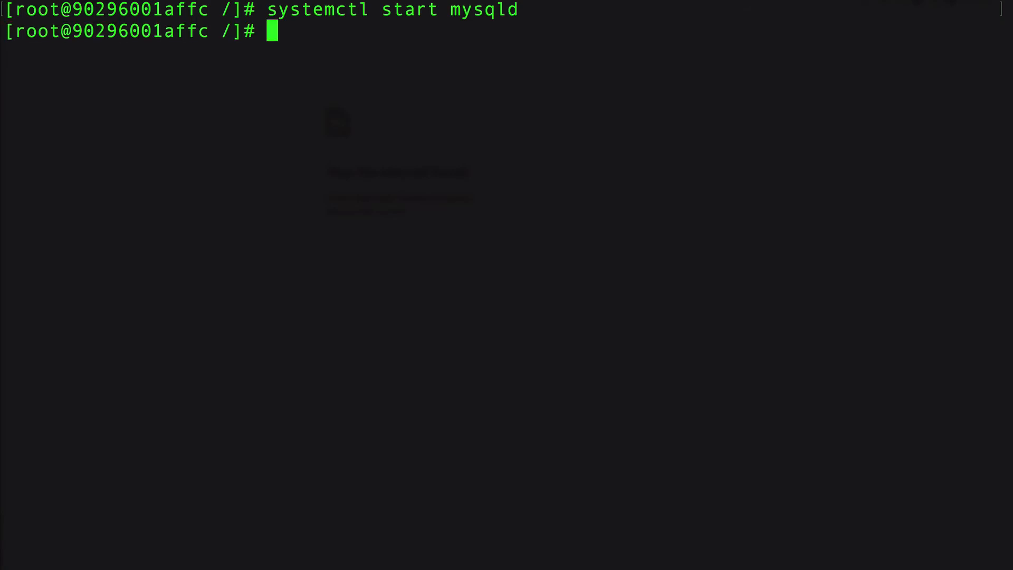
key(Up)
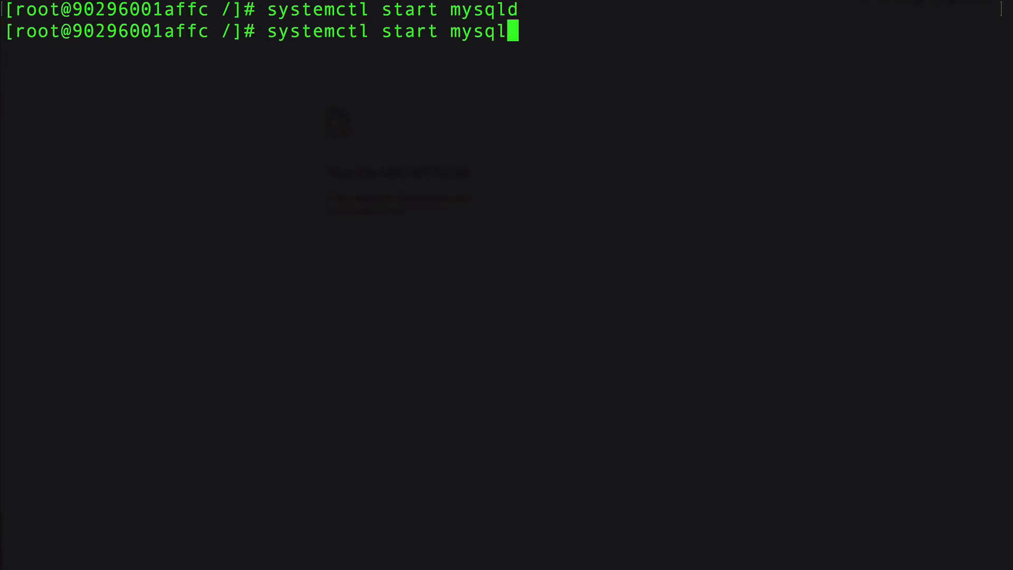
key(Left)
key(Left)
key(Left)
key(Left)
key(Left)
key(Left)
key(BackSpace)
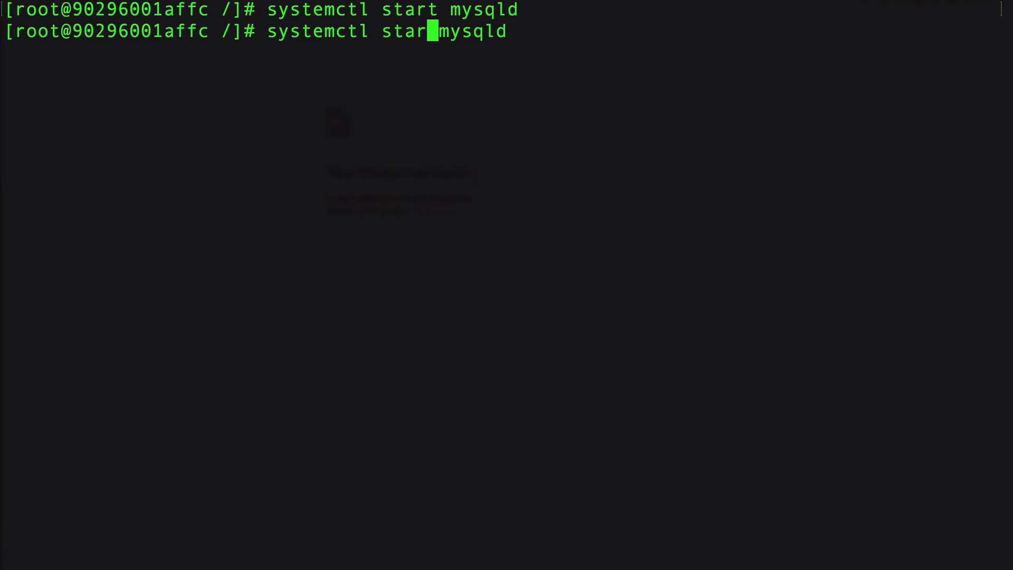
- Run systemctl status mysqld, showing MySQL Server active (running)
key(BackSpace)
key(BackSpace)
key(BackSpace)
text(status)
key(Return)
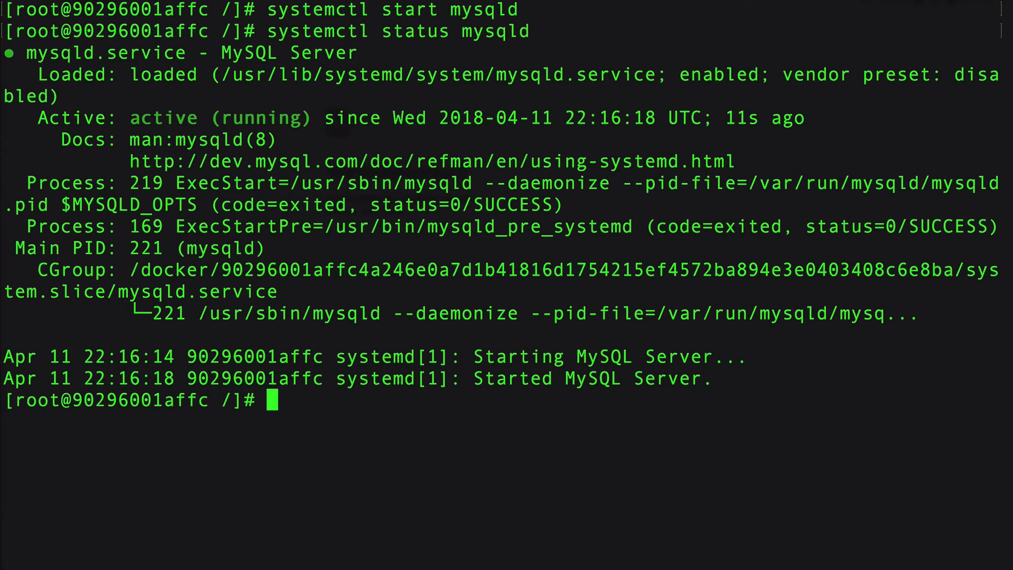
text(clear)
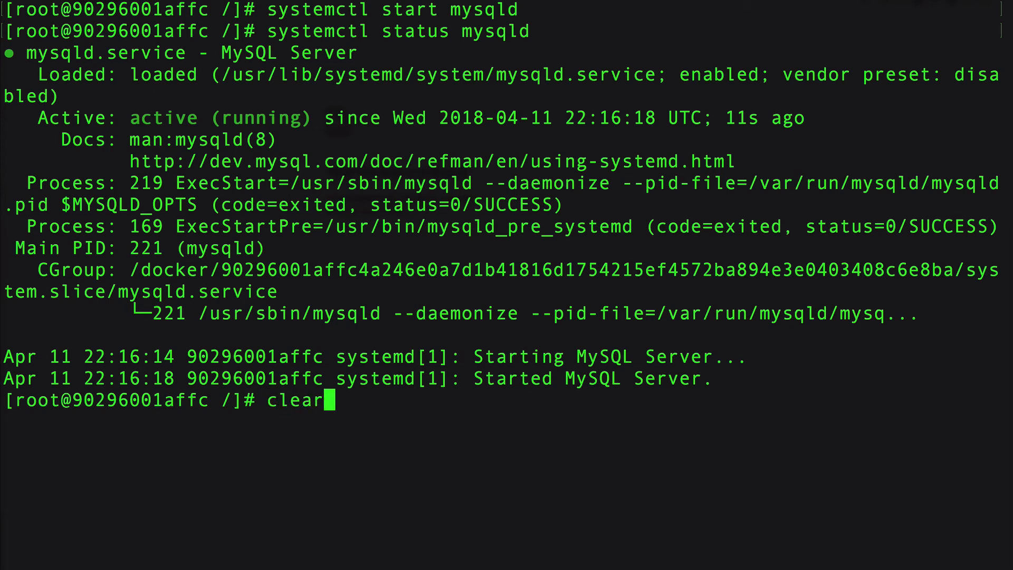
- Clear the screen and run ps -ef | grep mysqld, listing mysqld running as user mysql
key(Return)
text(ps -ef)
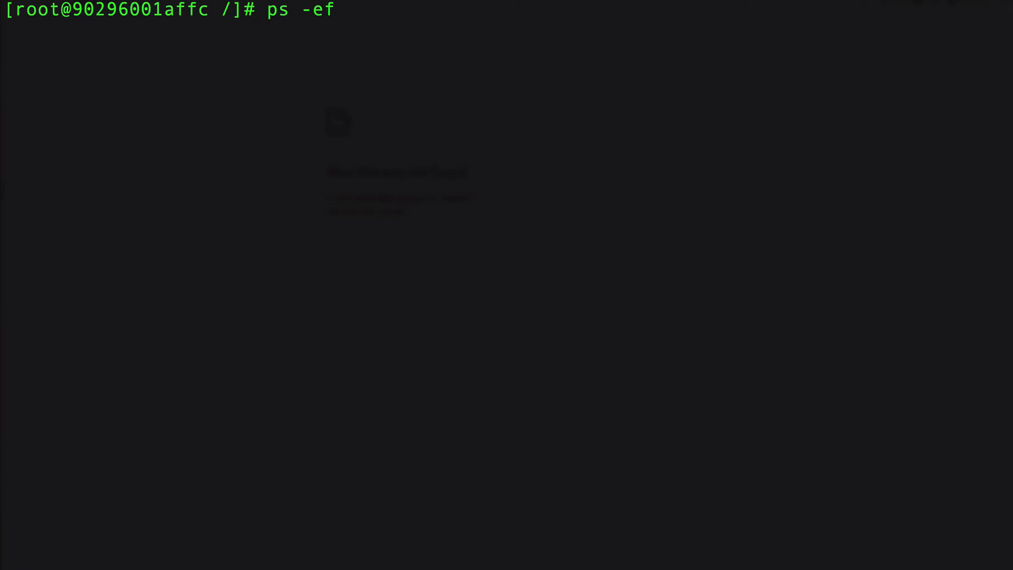
text( | grep mysqld)
key(Return)
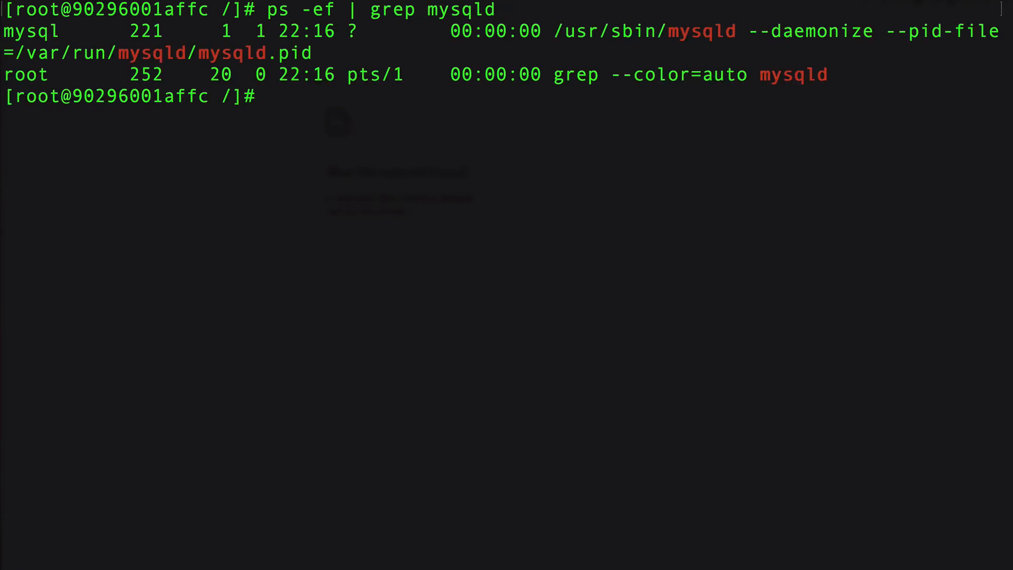